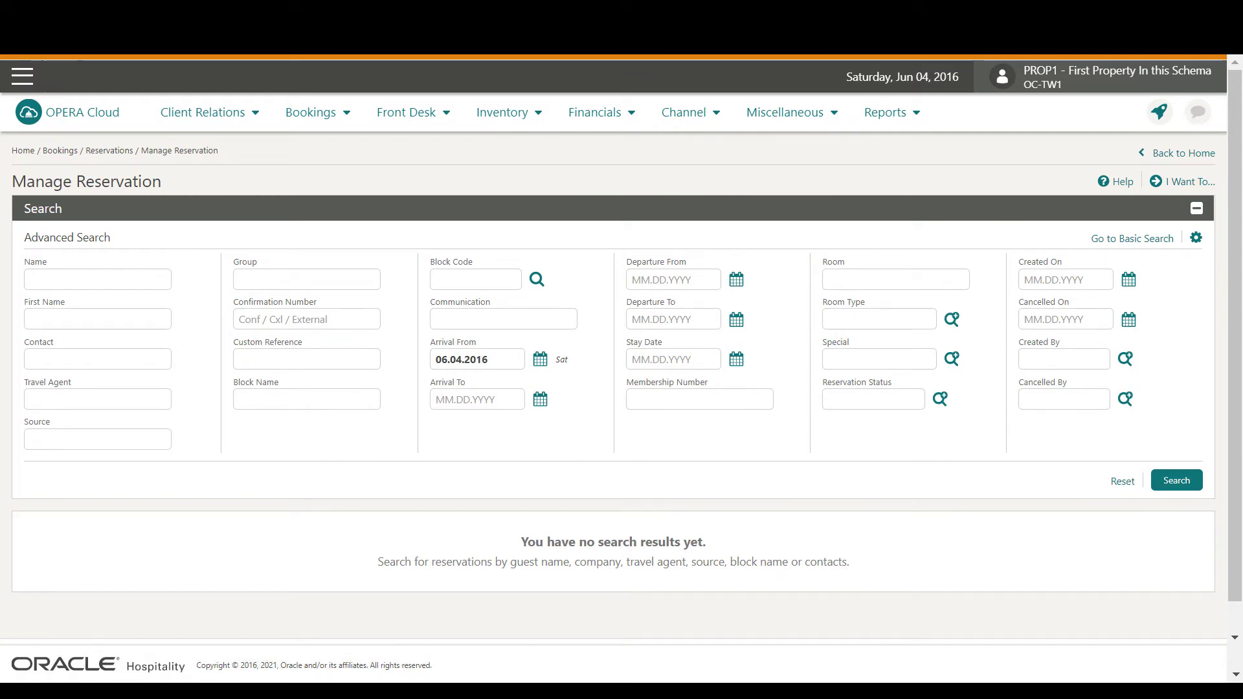
type("786505")
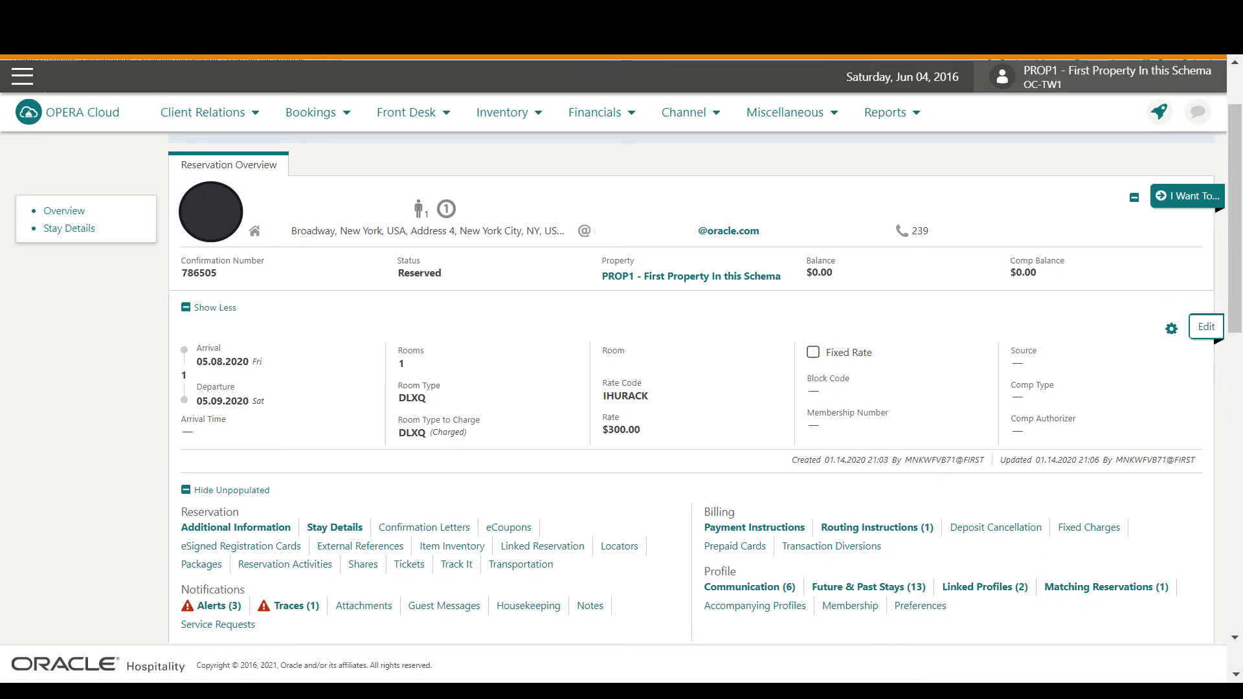
left_click(1108, 586)
Select matching reservation 786516, merge it into 786505, and dismiss the success message.
left_click(274, 405)
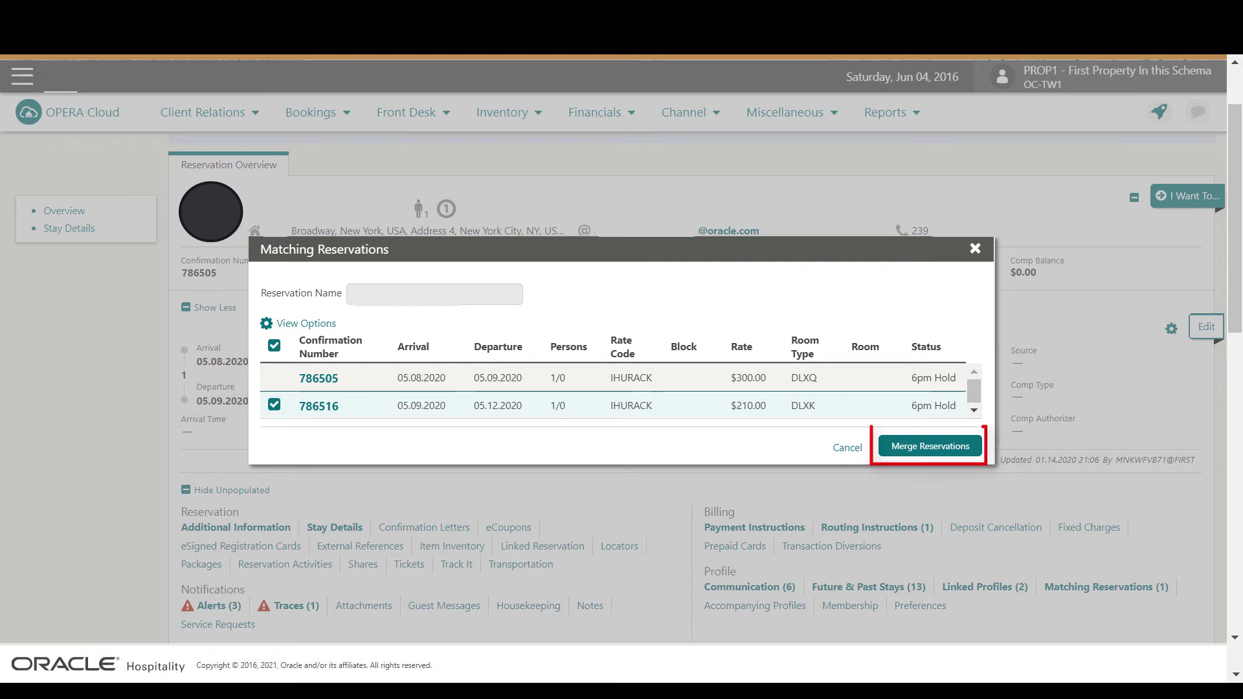
left_click(930, 446)
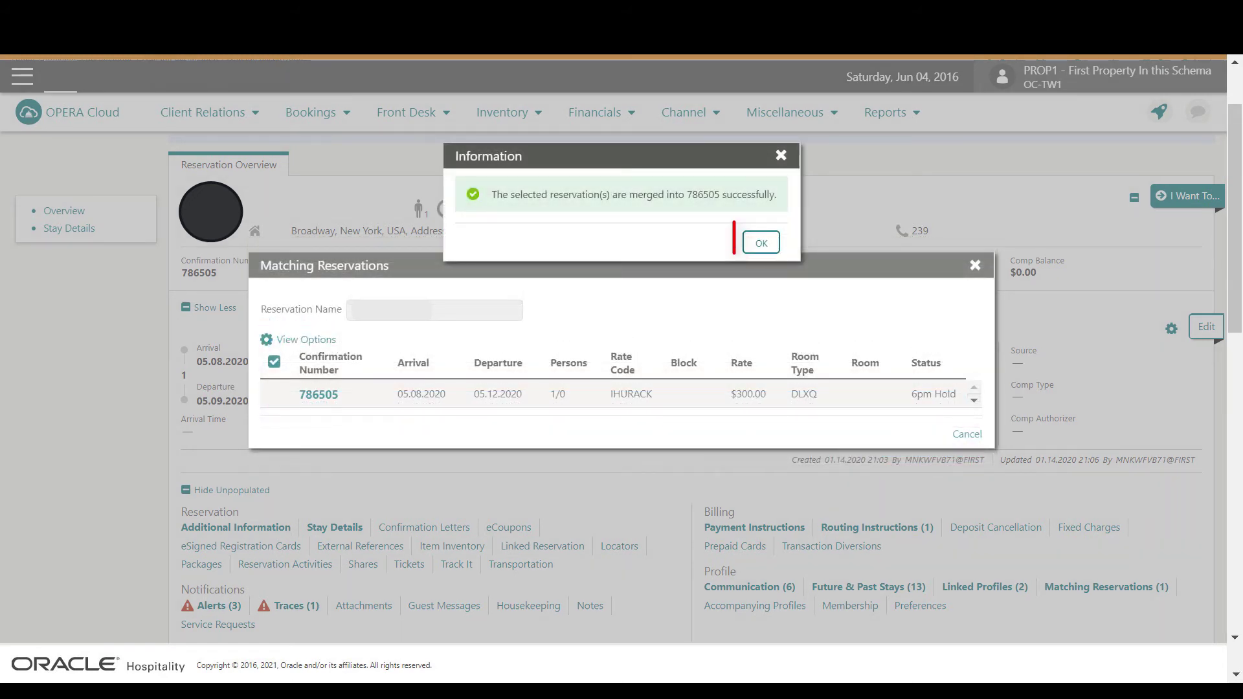
key("Return")
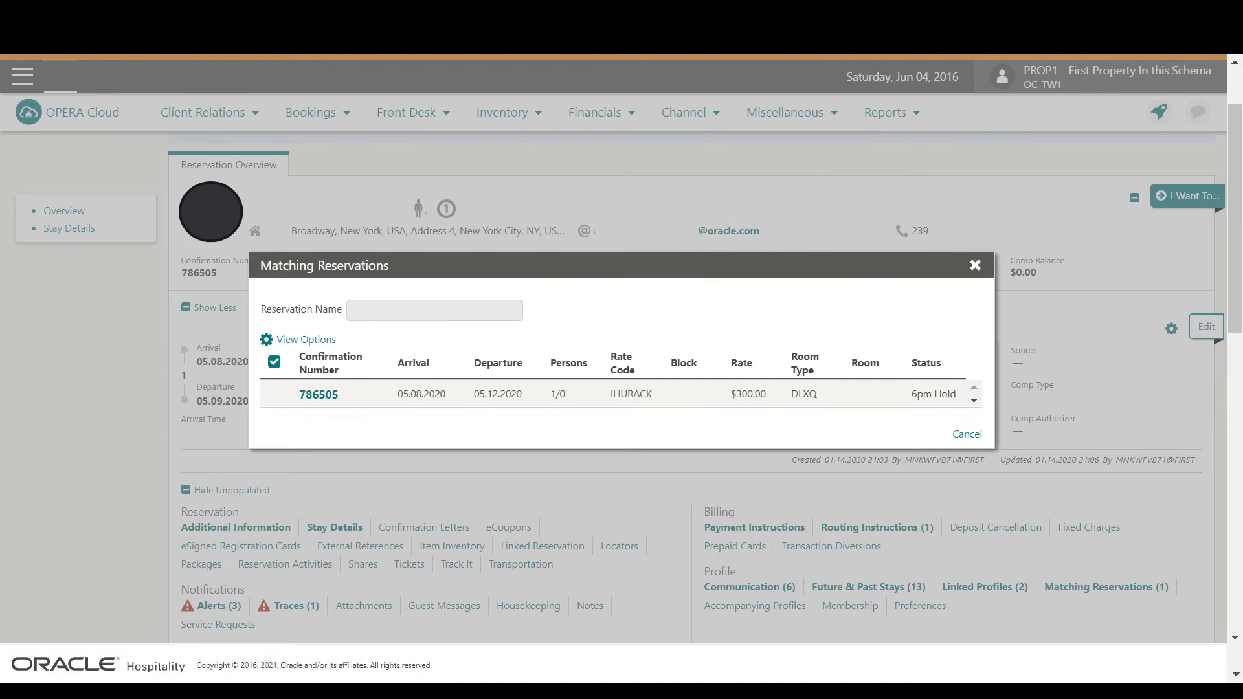